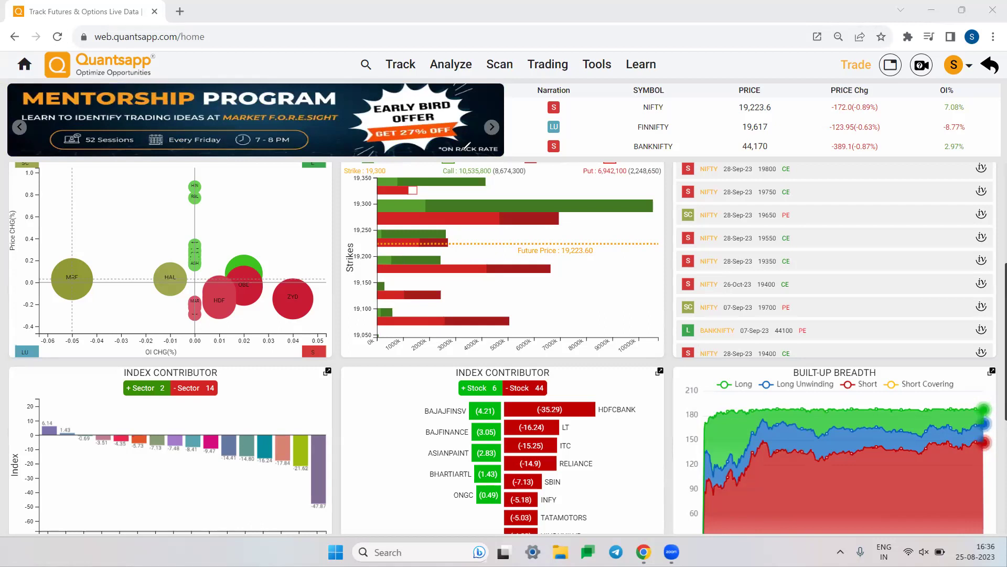
On a blank whiteboard, mark a centre tick labelled A and draw a rightward arrow labelled OTMC.
key("w")
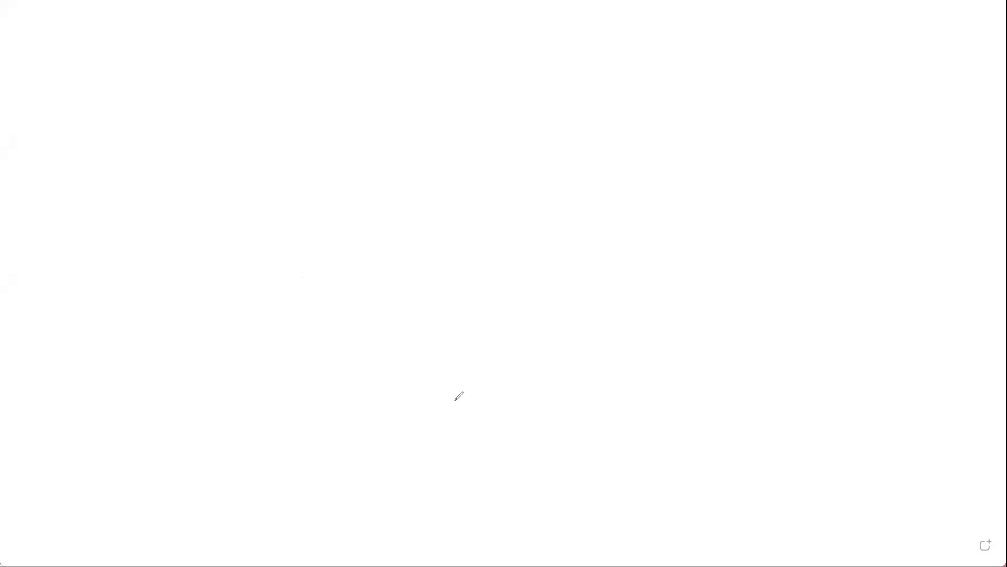
left_click_drag(454, 411, 455, 404)
mouse_move(445, 506)
left_mouse_down()
mouse_move(495, 506)
mouse_move(474, 483)
left_mouse_up()
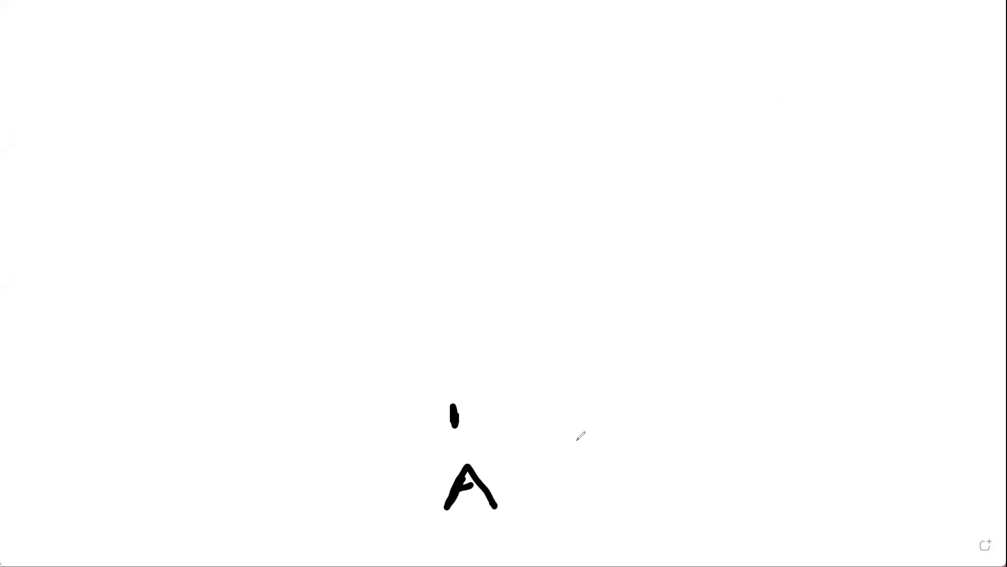
mouse_move(505, 411)
left_mouse_down()
mouse_move(796, 402)
mouse_move(809, 429)
left_mouse_up()
mouse_move(583, 462)
left_mouse_down()
mouse_move(681, 456)
mouse_move(656, 490)
mouse_move(712, 462)
mouse_move(750, 487)
left_mouse_up()
mouse_move(775, 454)
left_mouse_down()
mouse_move(762, 482)
mouse_move(807, 477)
left_mouse_up()
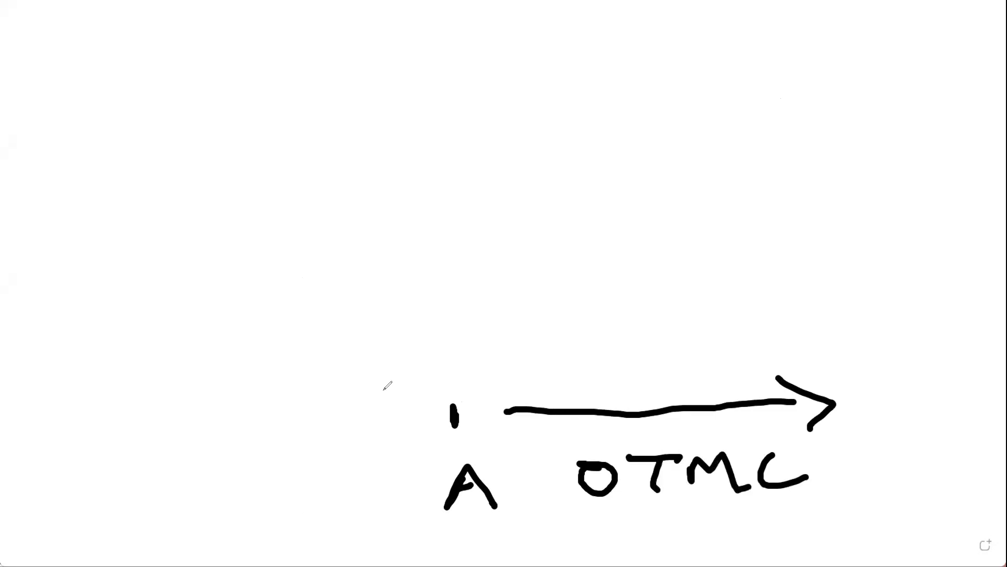
Draw a leftward arrow from the centre tick and label it OTMP.
left_click_drag(424, 414, 99, 417)
mouse_move(194, 368)
left_mouse_down()
mouse_move(152, 375)
mouse_move(176, 468)
mouse_move(139, 522)
mouse_move(123, 491)
mouse_move(207, 483)
mouse_move(225, 515)
mouse_move(281, 488)
mouse_move(297, 516)
left_mouse_up()
mouse_move(311, 463)
left_mouse_down()
mouse_move(302, 505)
mouse_move(305, 480)
left_mouse_up()
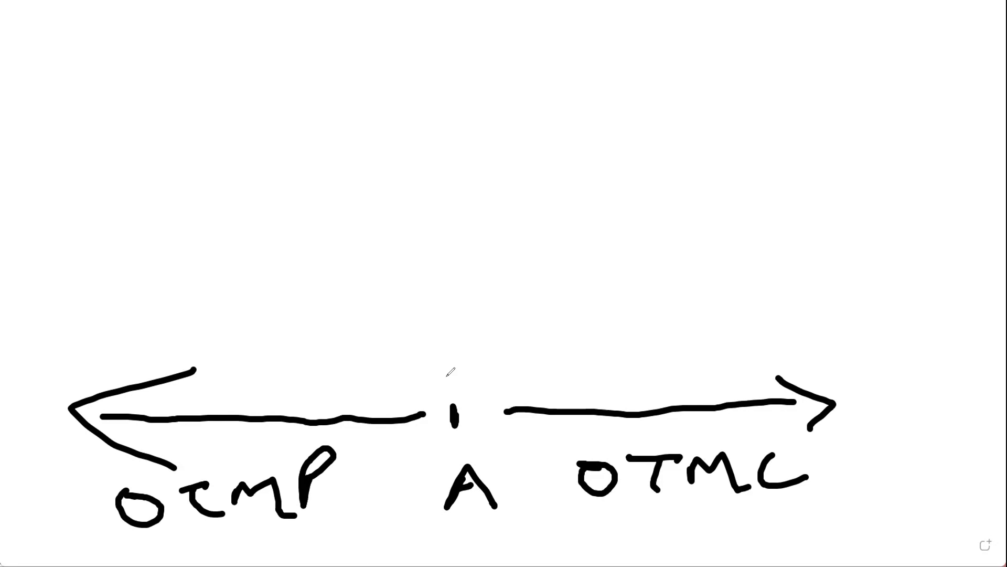
Plot dots rising away from A over both the OTMP and OTMC sides and join them into a skew curve.
mouse_move(446, 376)
left_mouse_down()
mouse_move(447, 390)
mouse_move(458, 378)
left_mouse_up()
left_click(377, 321)
left_click(331, 268)
left_click(276, 198)
left_click(209, 130)
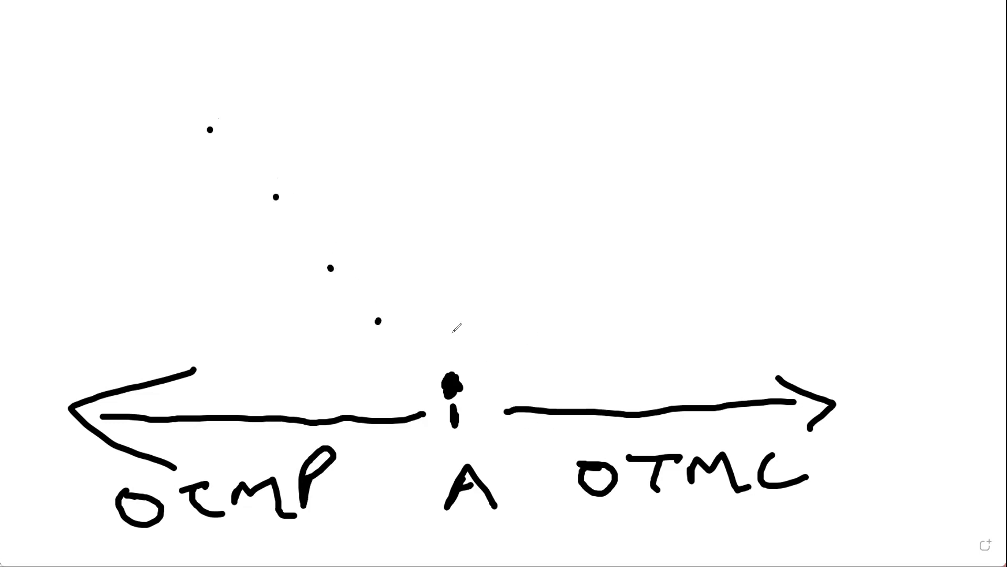
left_click(458, 326)
left_click(487, 314)
left_click(519, 295)
left_click(555, 276)
left_click(592, 253)
left_click(640, 228)
mouse_move(208, 128)
left_mouse_down()
mouse_move(376, 313)
mouse_move(435, 336)
mouse_move(643, 227)
mouse_move(625, 224)
left_mouse_up()
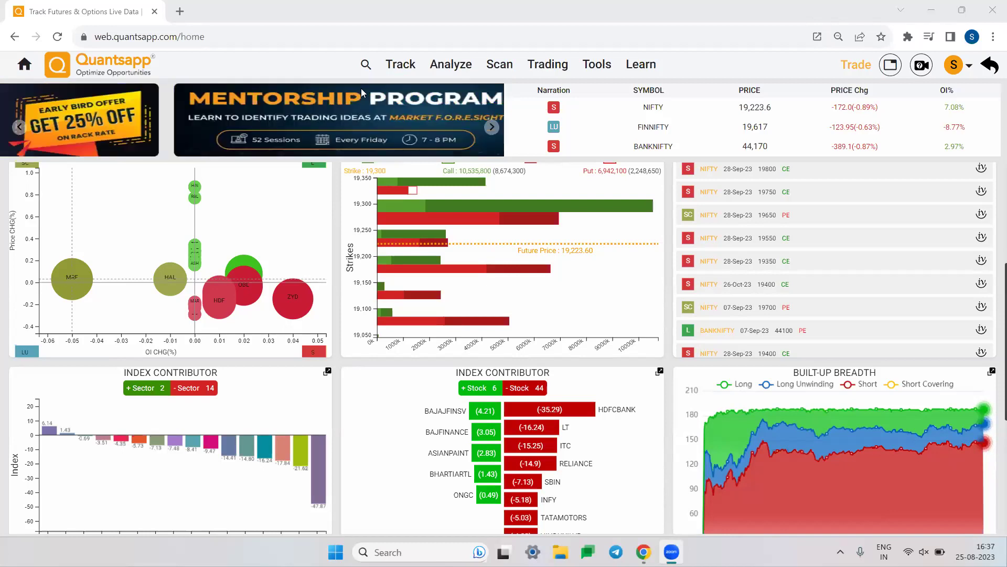
Return to the Quantsapp dashboard, search its features for "skew" and open the Vol Skew page.
left_click(366, 65)
left_click(350, 89)
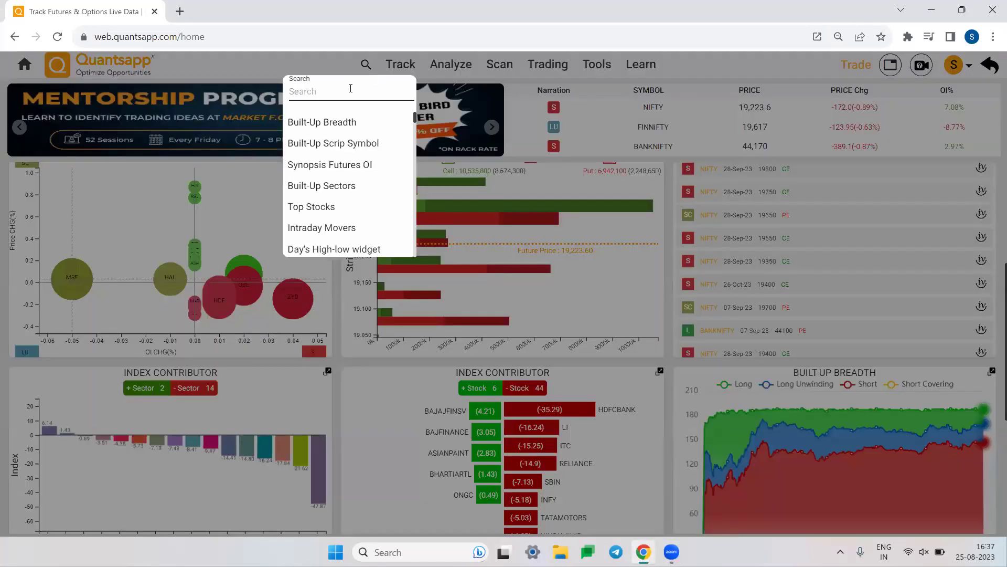
type("skew")
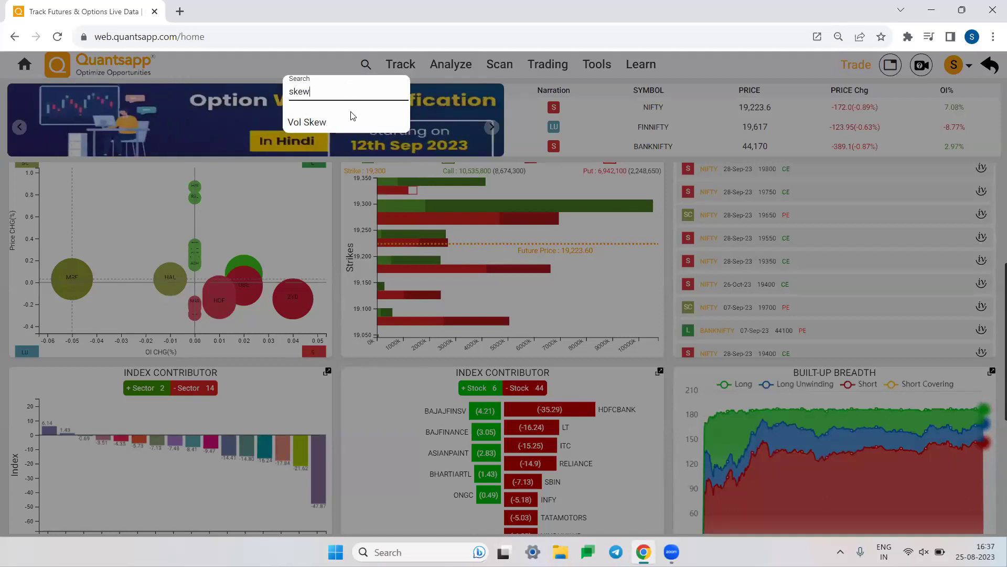
left_click(324, 124)
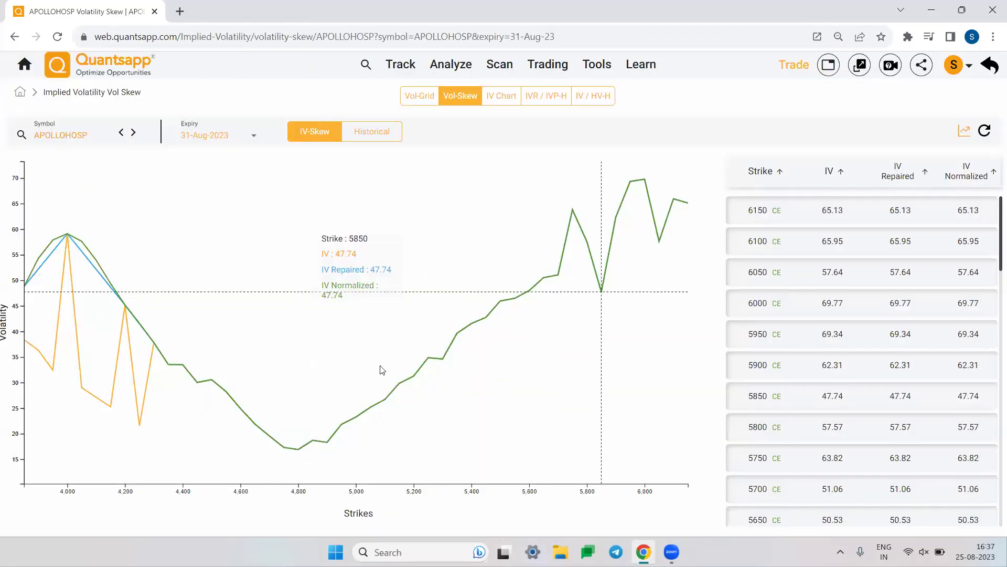
Set the volatility skew symbol to NIFTY.
left_click(84, 135)
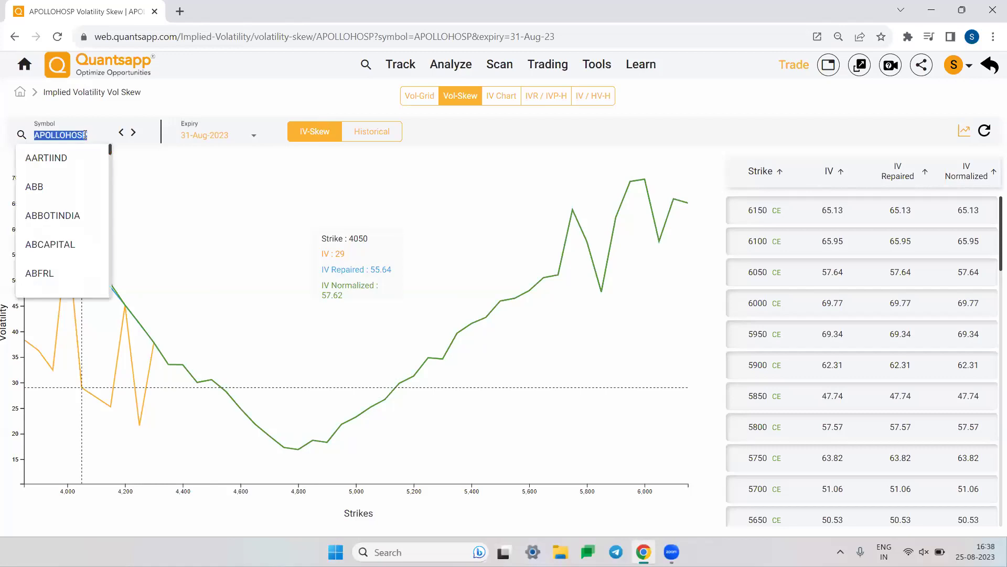
type("NIFTY")
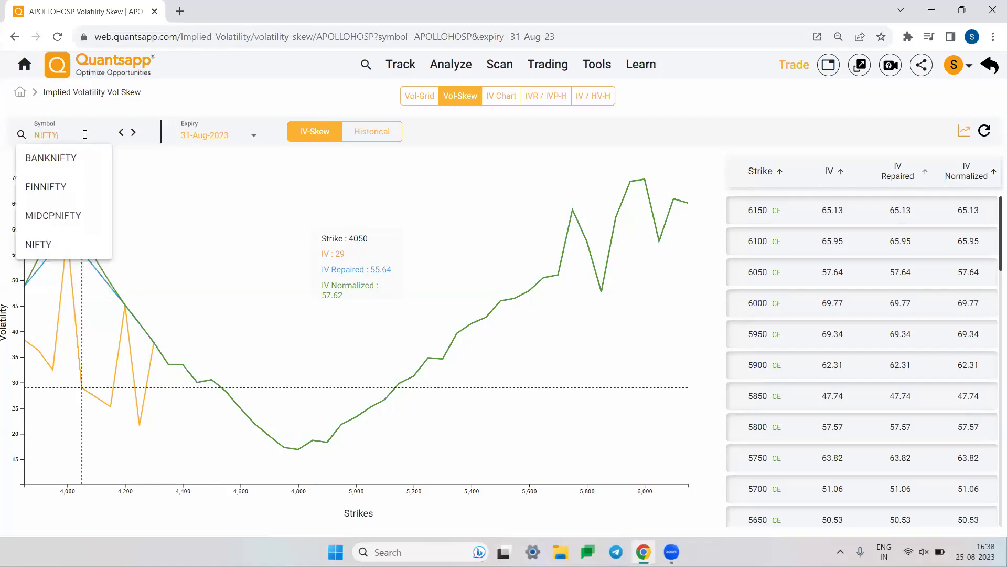
left_click(52, 244)
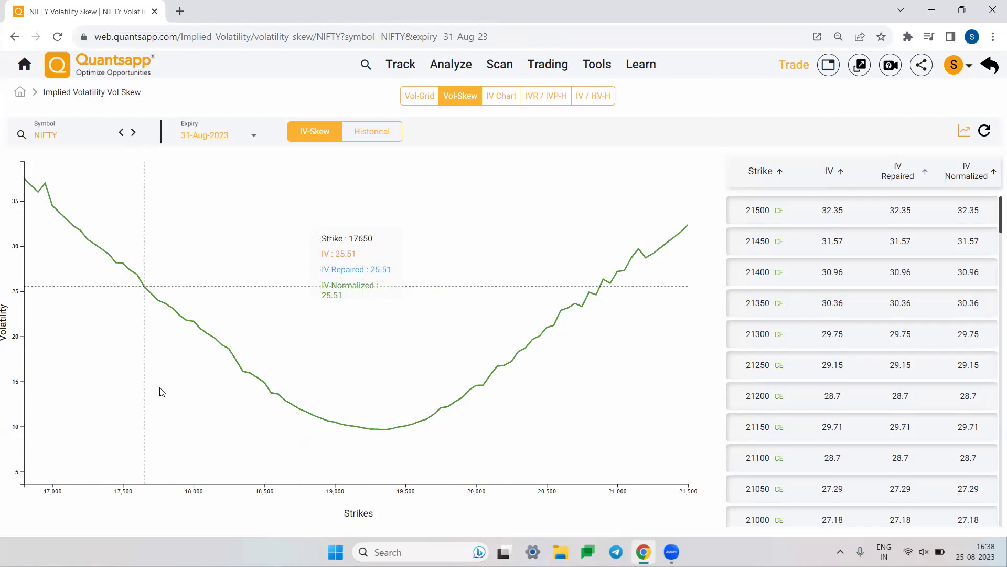
Find the 19200 average row in the strike table, underline its strike and IV, and circle its IV Repaired value.
scroll(826, 309, "down", 8)
scroll(826, 308, "down", 20)
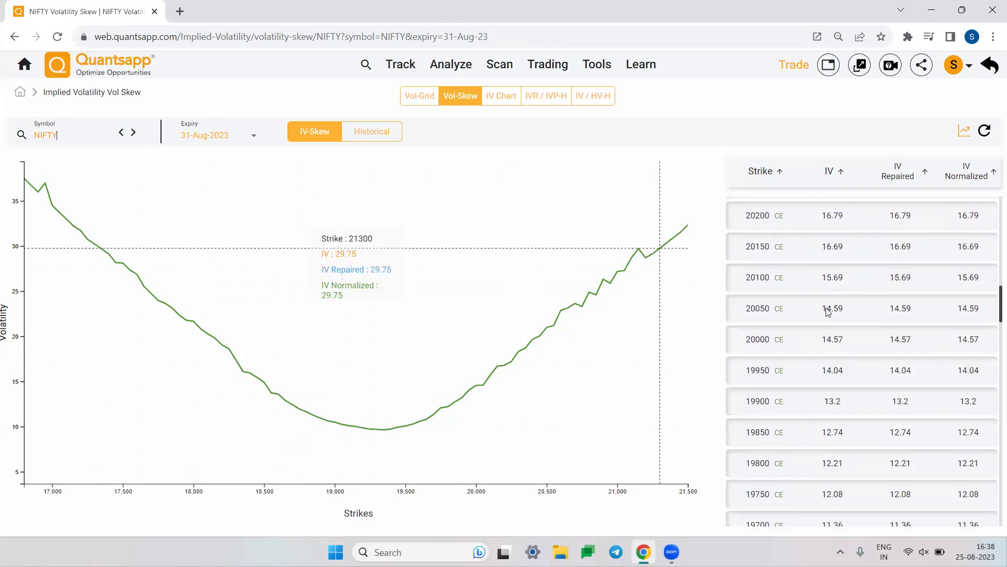
scroll(824, 309, "up", 3)
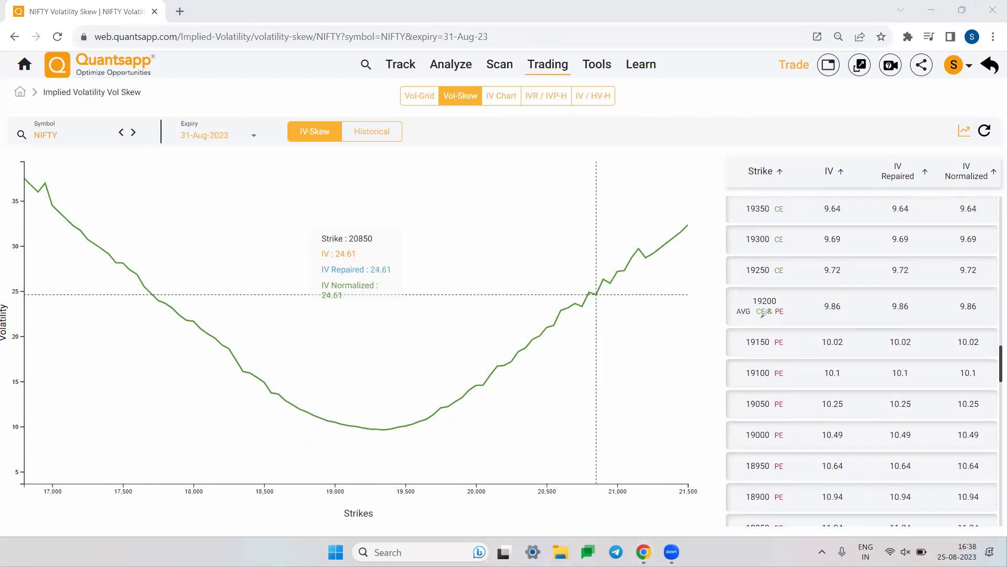
left_click_drag(746, 320, 860, 316)
left_click(913, 292)
mouse_move(913, 289)
left_mouse_down()
mouse_move(879, 305)
mouse_move(927, 303)
mouse_move(929, 287)
left_mouse_up()
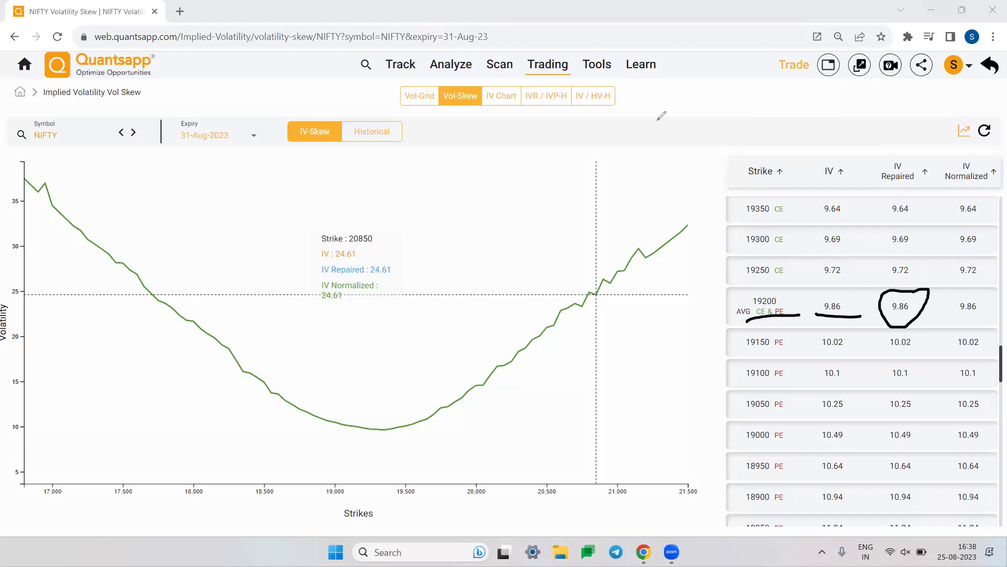
Replace the marks with circles around the 19200 strike and its IV, and draw arrows toward the lower PE strikes on chart and table.
key("e")
mouse_move(829, 291)
left_mouse_down()
mouse_move(831, 322)
mouse_move(854, 290)
mouse_move(733, 307)
mouse_move(788, 312)
mouse_move(781, 285)
left_mouse_up()
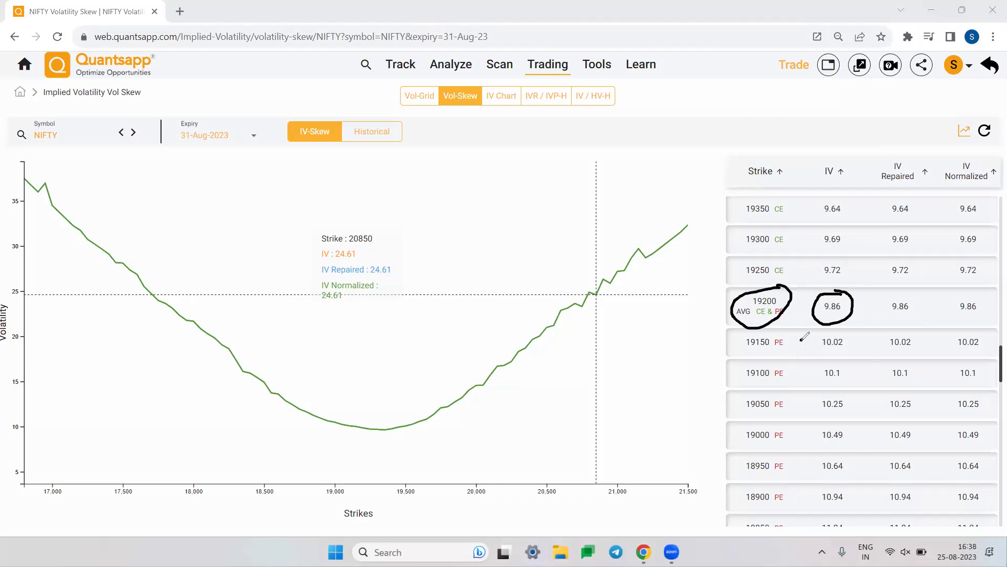
mouse_move(336, 498)
left_mouse_down()
mouse_move(37, 518)
mouse_move(55, 509)
mouse_move(92, 549)
left_mouse_up()
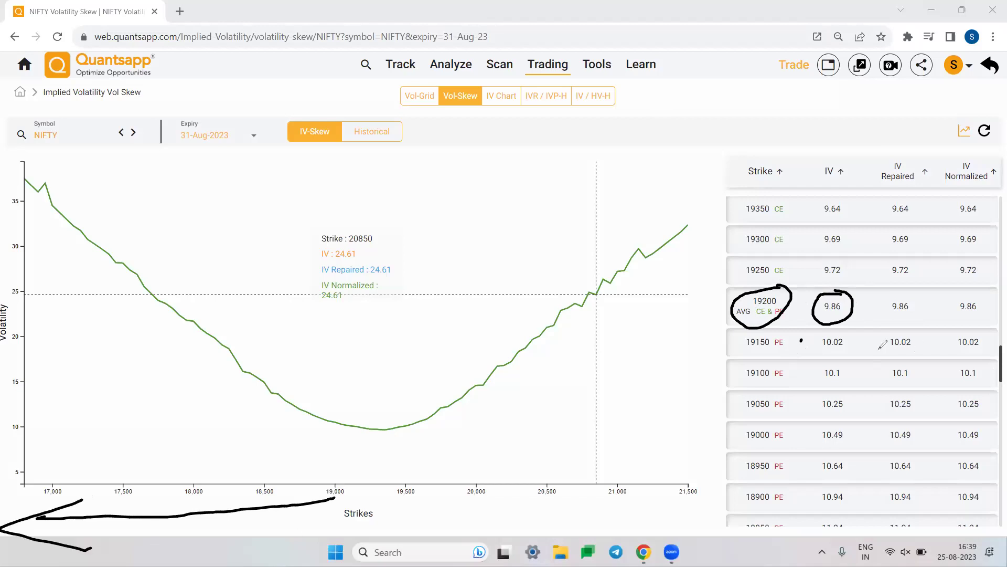
mouse_move(793, 359)
left_mouse_down()
mouse_move(790, 519)
mouse_move(801, 500)
left_mouse_up()
left_click_drag(769, 349, 788, 350)
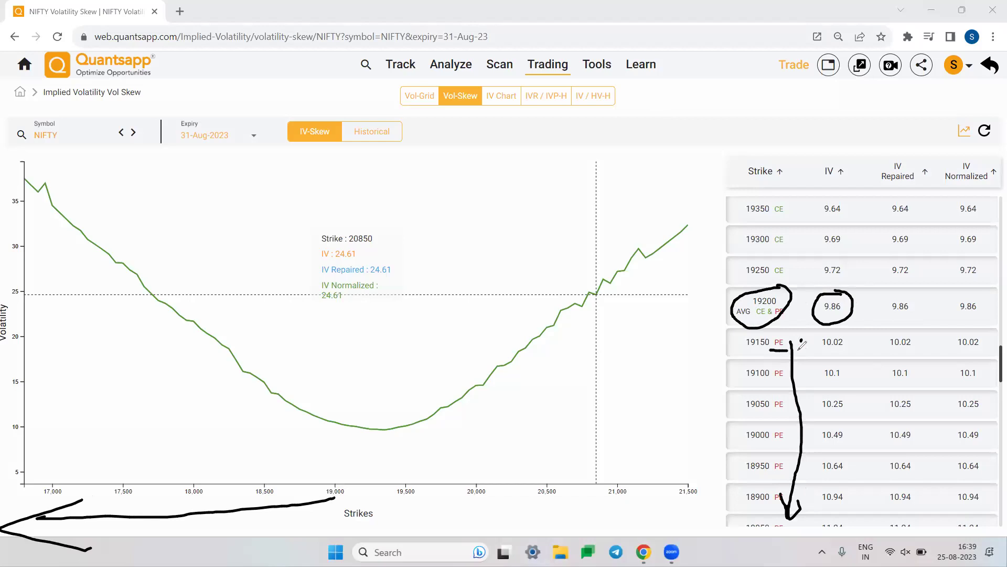
left_click_drag(770, 388, 793, 386)
Draw arrows up the CE strikes and rightward beneath the strike axis, then clear the annotations and leave drawing mode.
left_click_drag(799, 284, 792, 203)
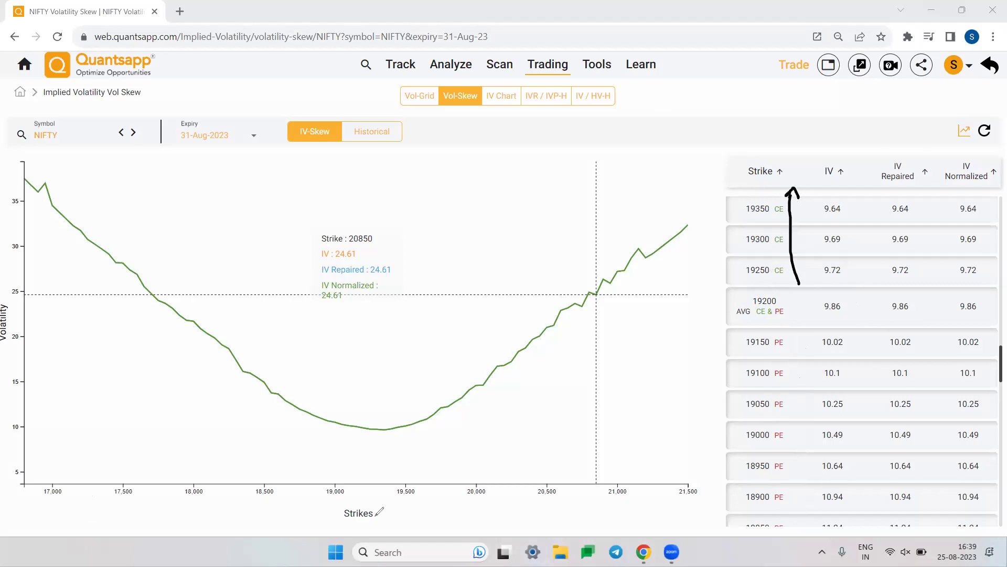
mouse_move(375, 498)
left_mouse_down()
mouse_move(695, 491)
mouse_move(673, 538)
mouse_move(644, 558)
left_mouse_up()
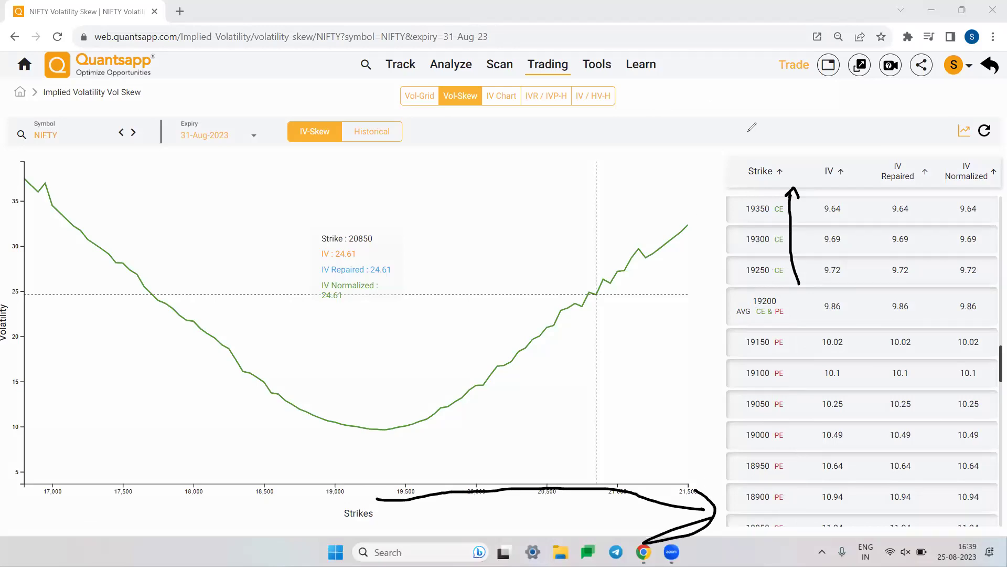
key("e")
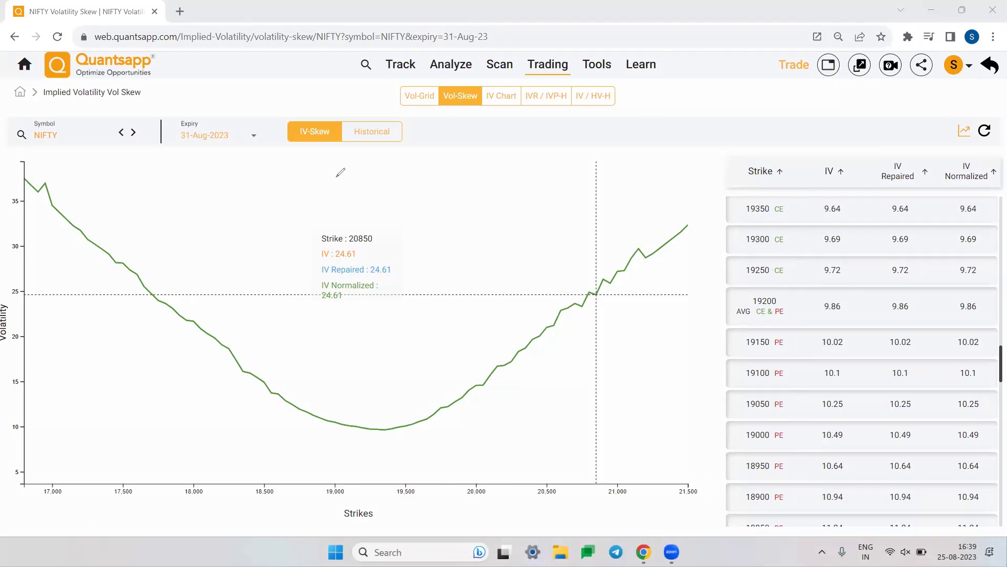
key("Escape")
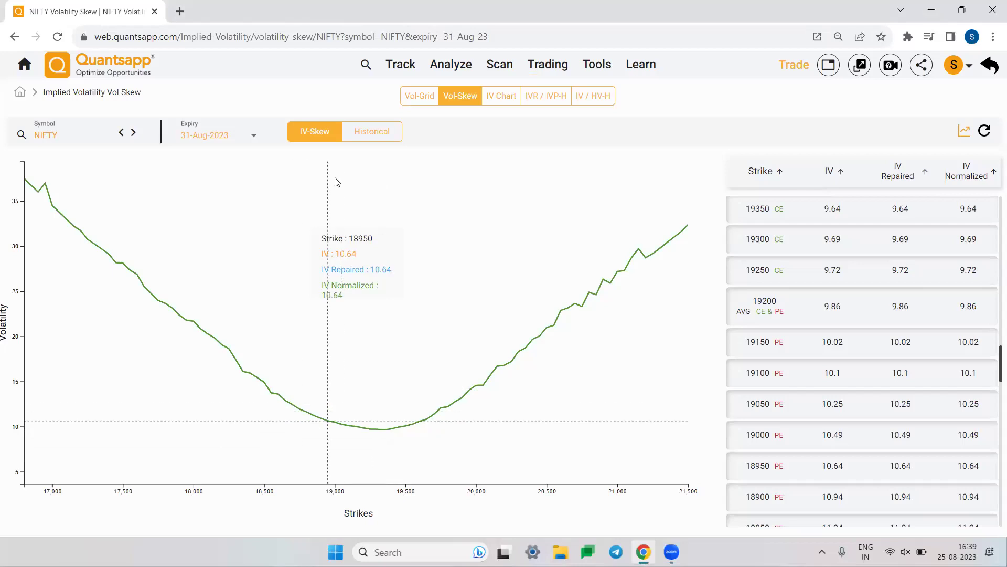
Show the historical NIFTY skew with the From date set to 8/16/2023.
left_click(387, 135)
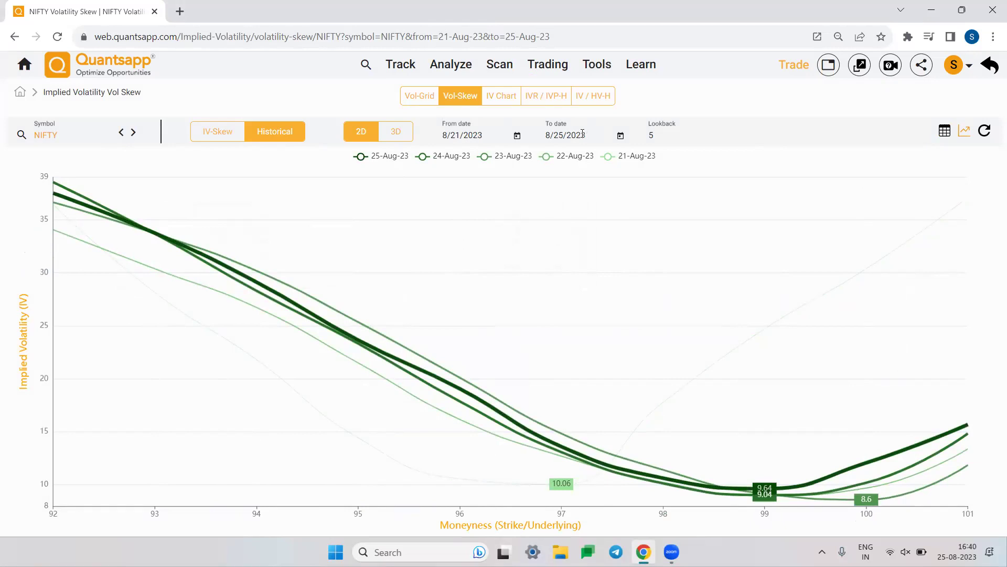
left_click(517, 136)
left_click(529, 292)
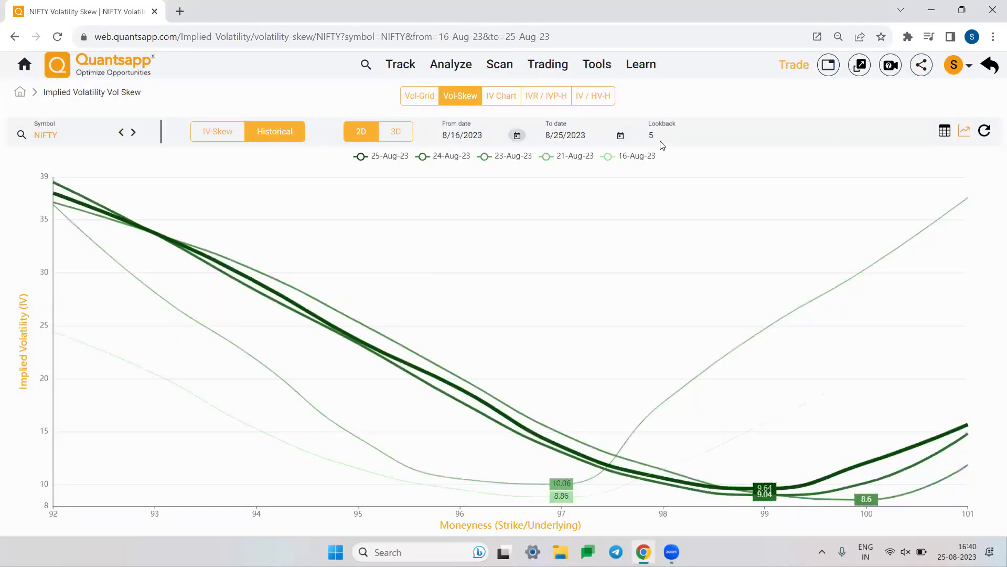
Choose a lookback of 7 for the historical skew chart.
double_click(657, 135)
type("7")
right_click(636, 142)
left_click(670, 135)
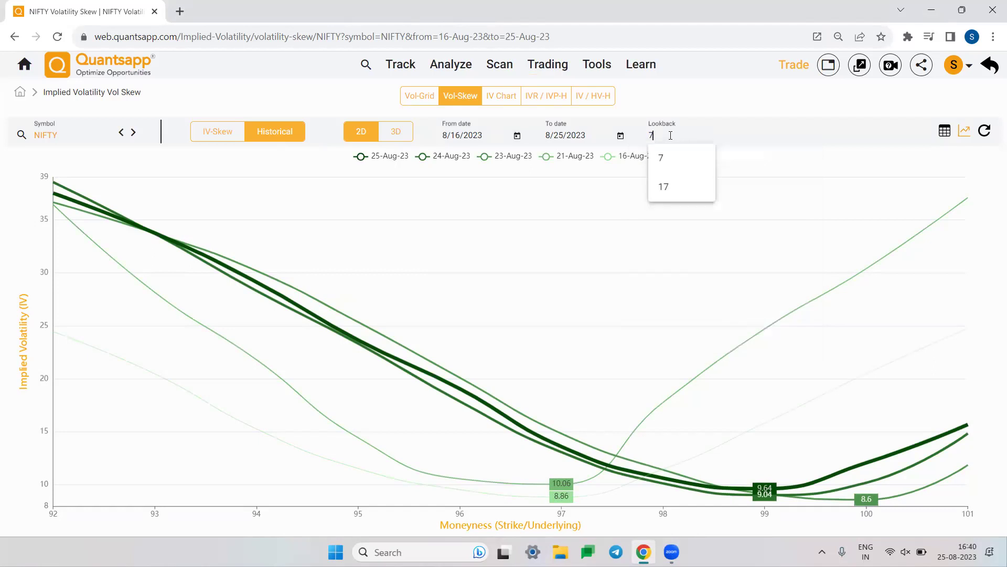
left_click(668, 167)
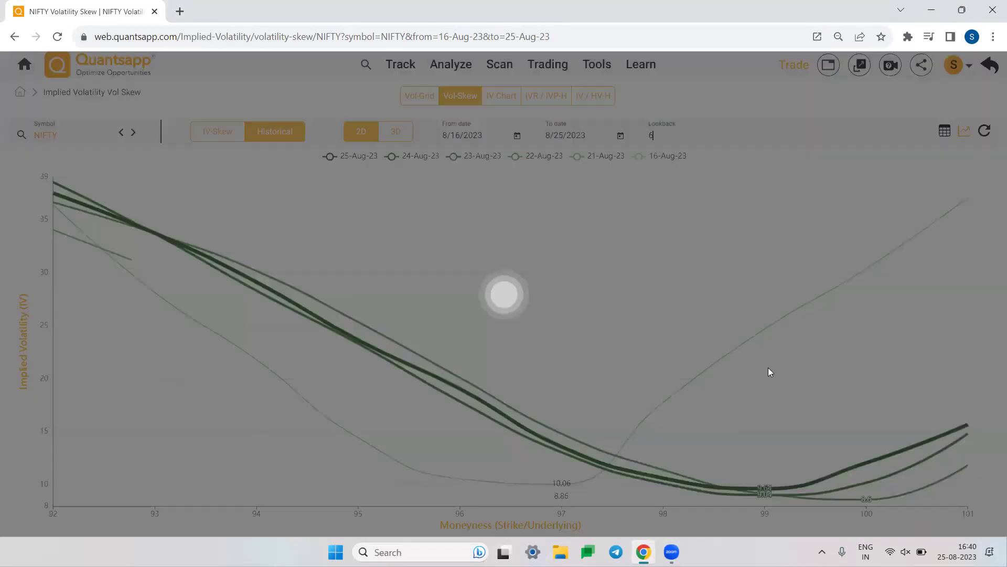
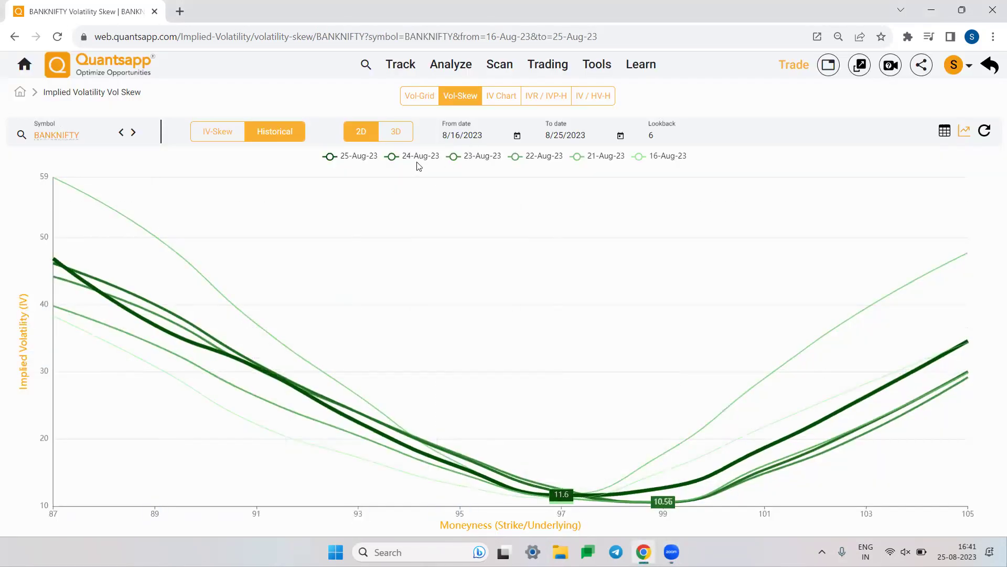
Hide the 23-Aug-23, 22-Aug-23, 21-Aug-23 and 16-Aug-23 curves on the BANKNIFTY historical skew chart.
left_click(536, 162)
left_click(574, 162)
left_click(677, 157)
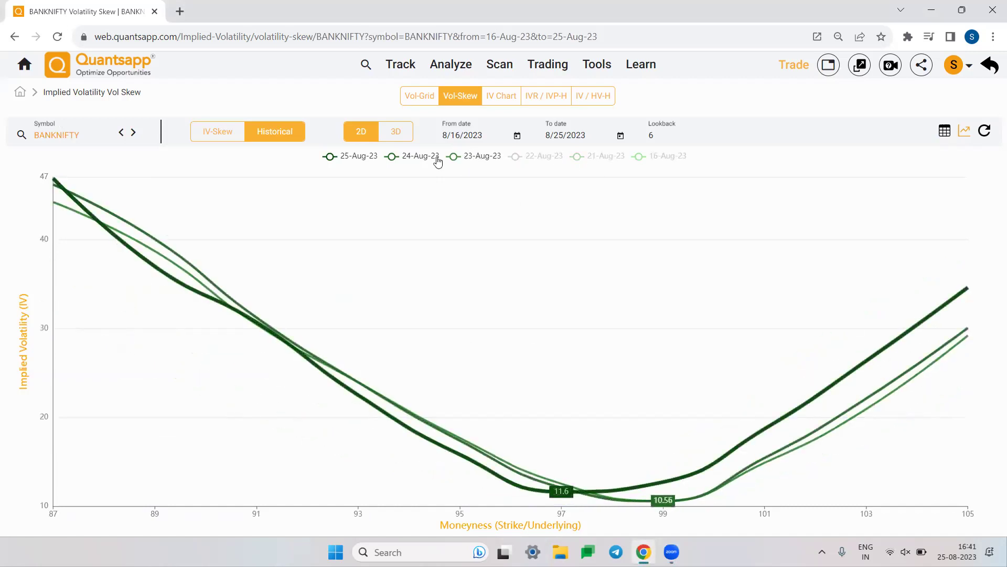
left_click(469, 156)
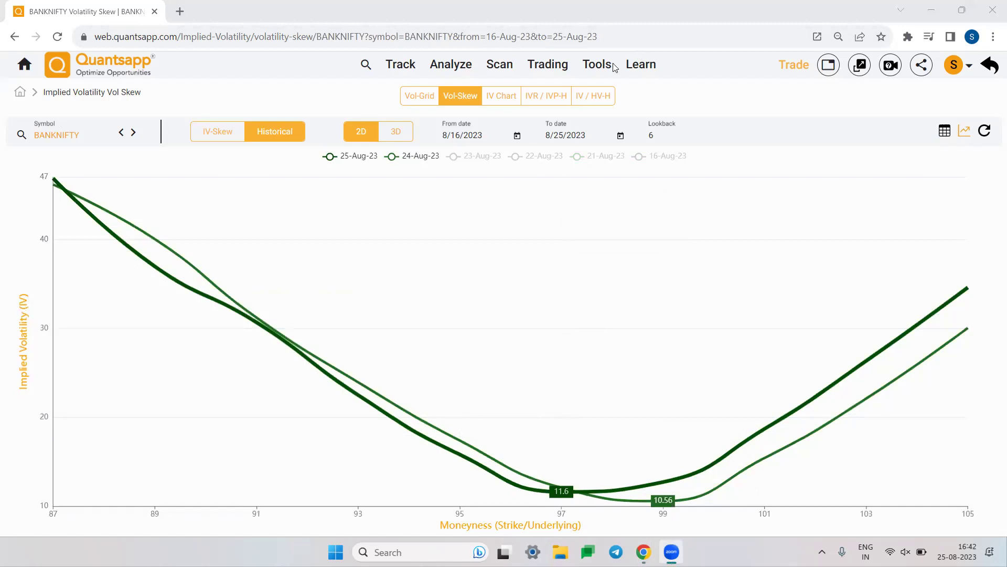
Draw a rightward arrow and a leftward arrow beneath the moneyness axis to mark the call and put sides.
mouse_move(668, 536)
left_mouse_down()
mouse_move(883, 526)
mouse_move(860, 537)
left_mouse_up()
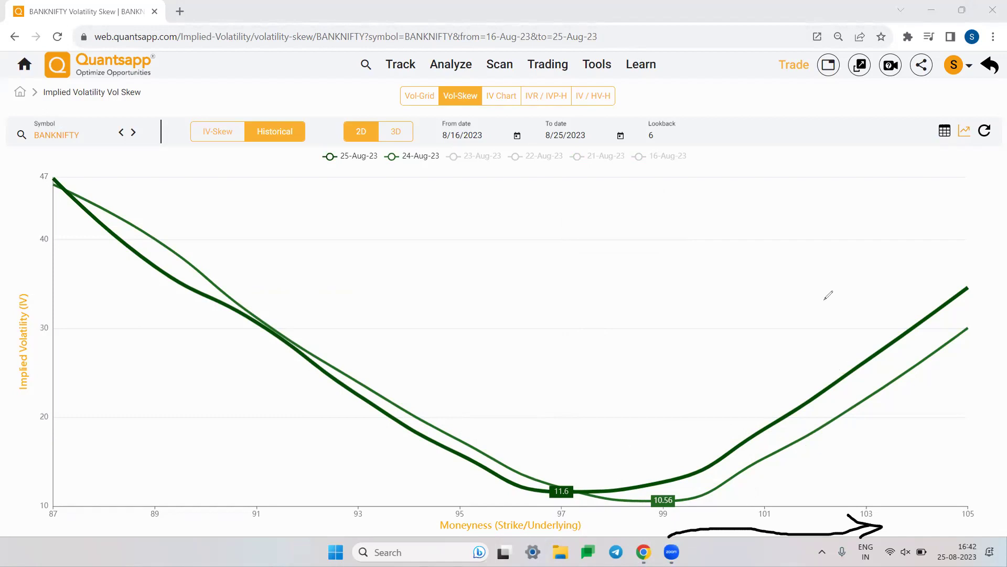
left_click(564, 530)
mouse_move(656, 527)
left_mouse_down()
mouse_move(386, 538)
mouse_move(447, 556)
left_mouse_up()
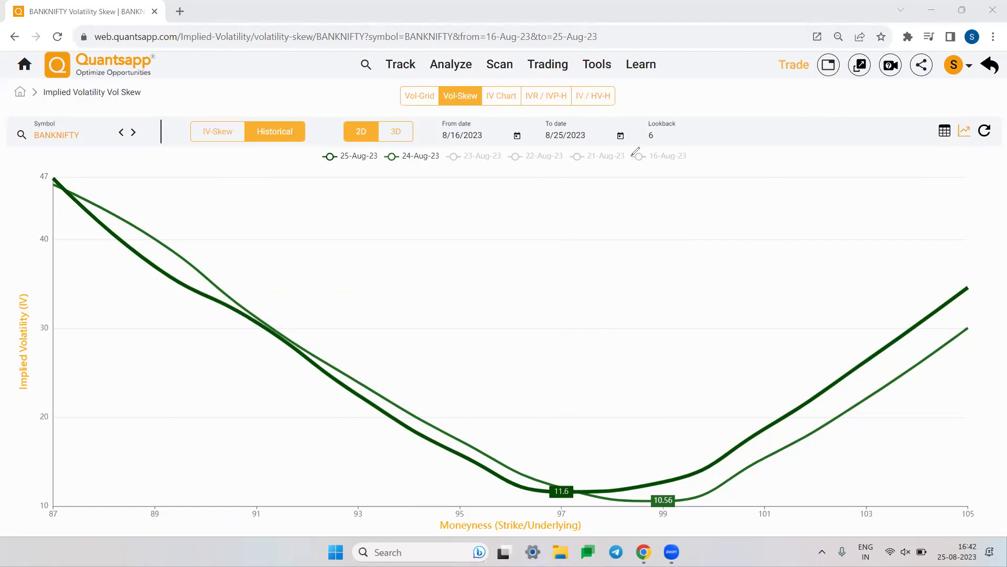
Return to the home dashboard, search the features for "sk" and reopen the Vol Skew page.
left_click(23, 65)
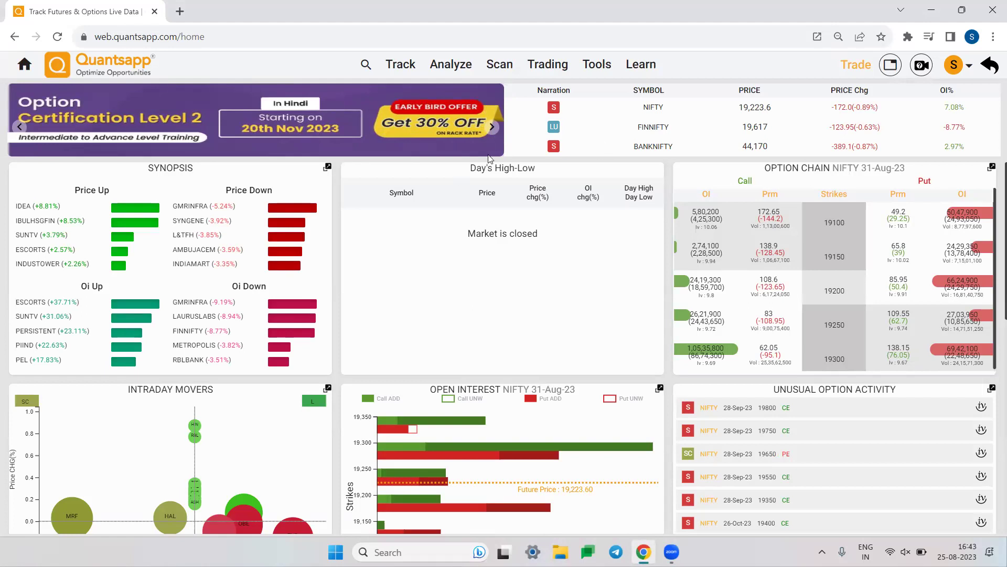
left_click(366, 64)
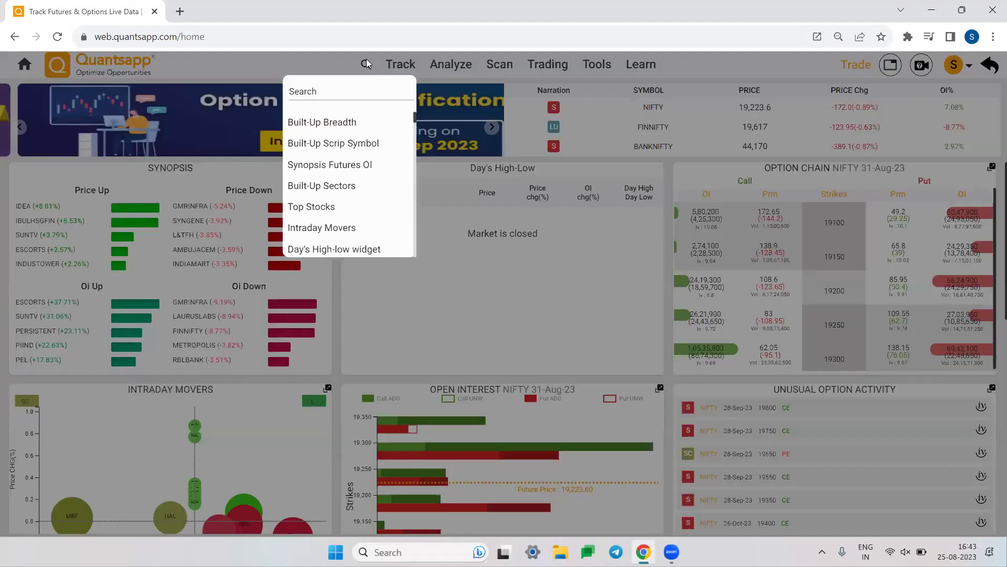
type("sk")
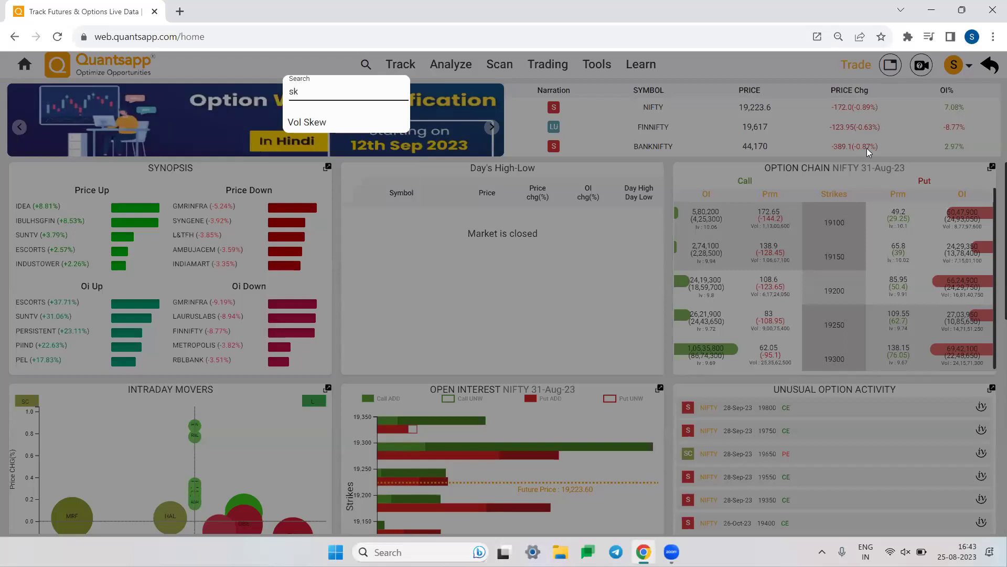
left_click(307, 122)
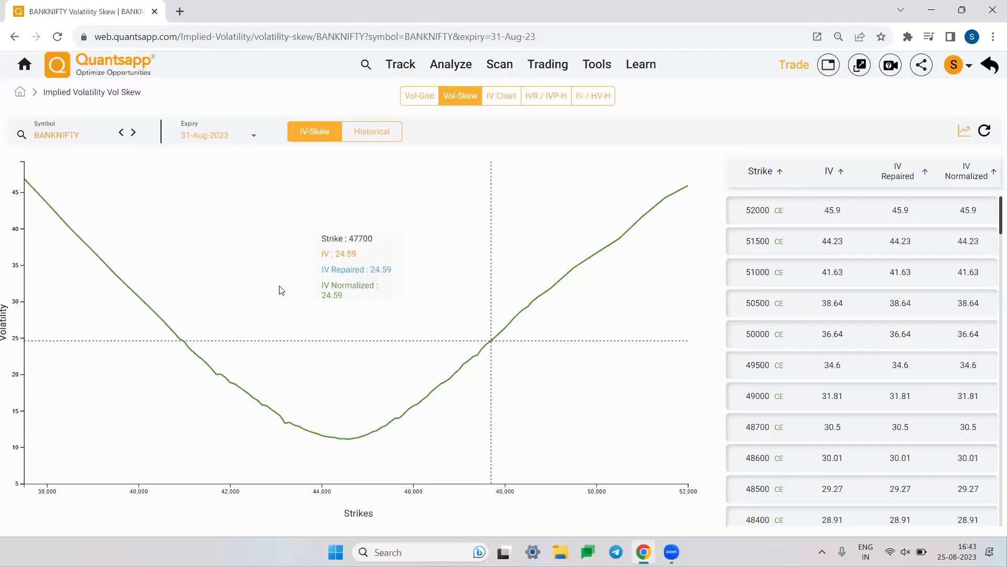
Show the historical BANKNIFTY skew and hide the 23-Aug-23, 22-Aug-23 and 21-Aug-23 curves.
left_click(391, 131)
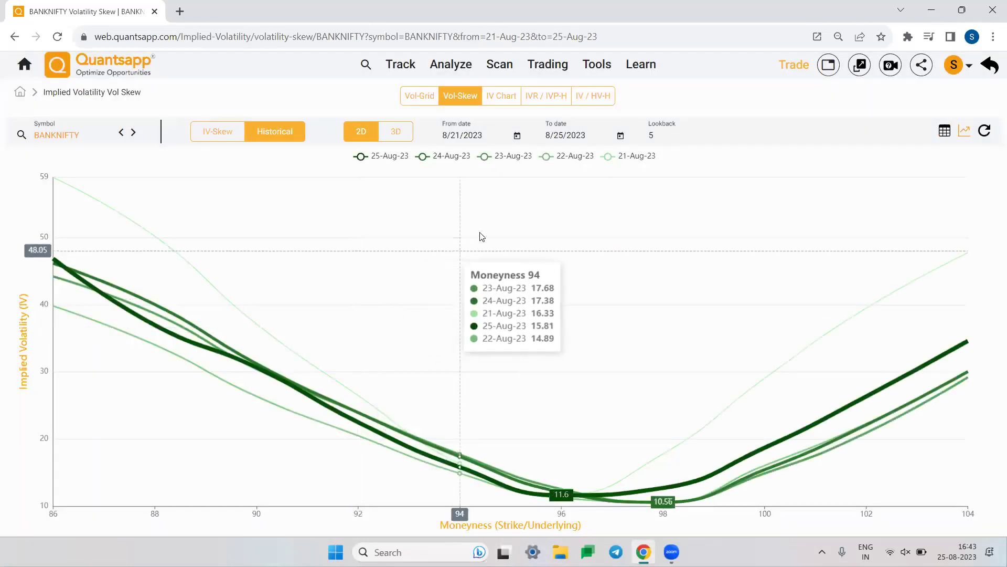
left_click(488, 155)
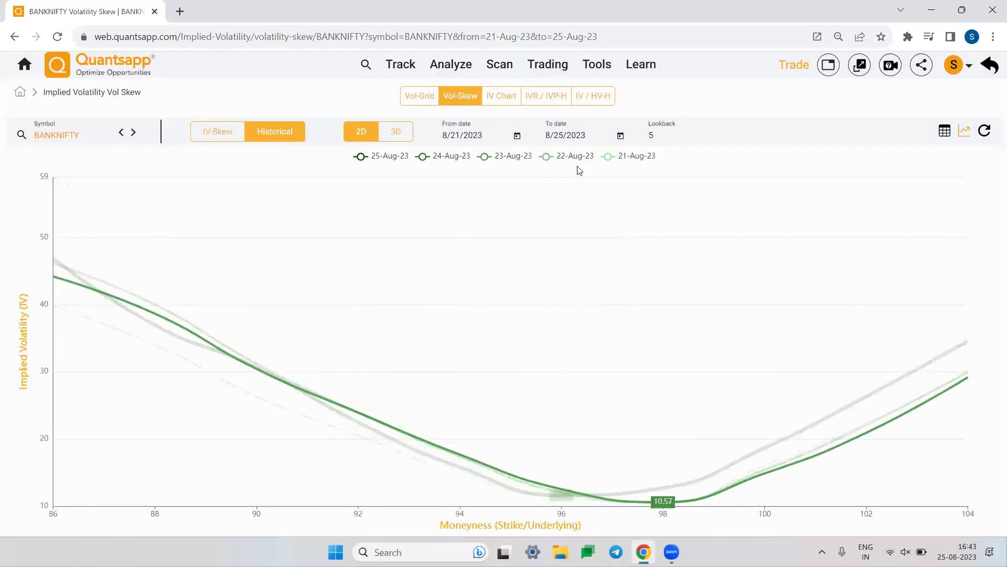
left_click(577, 157)
left_click(626, 156)
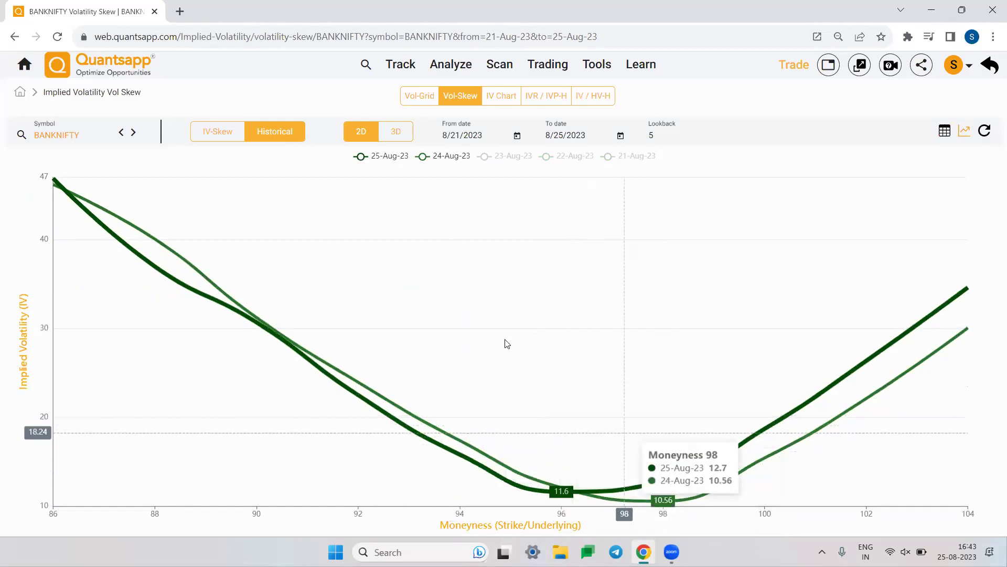
Return to the home dashboard.
left_click(29, 69)
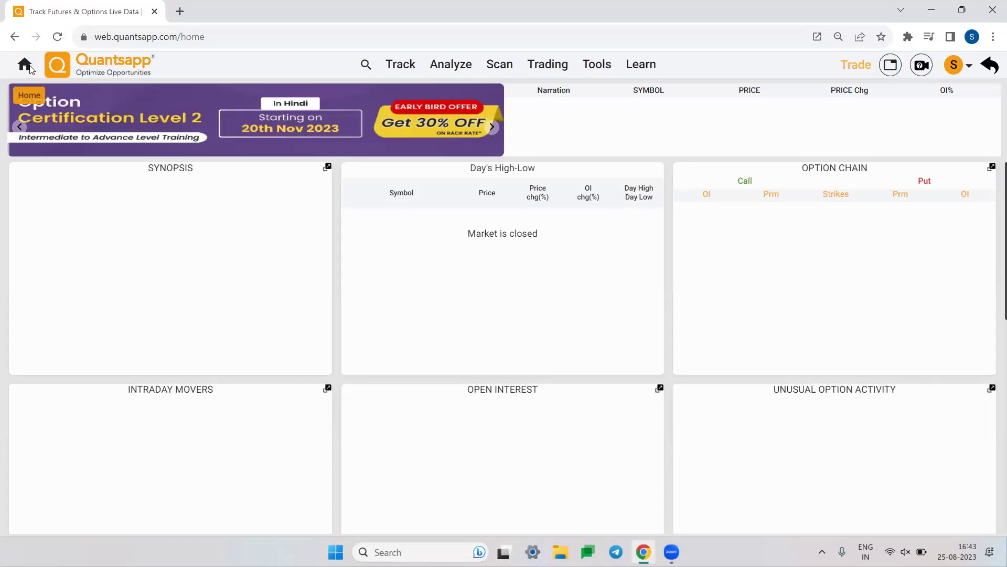